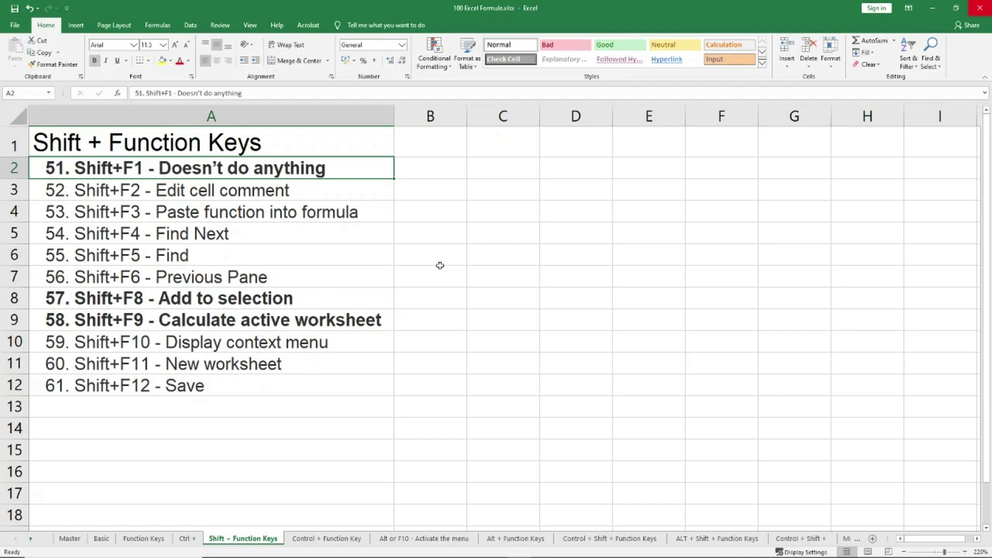
# Insert a comment on empty cell C3 beside the Shift+F2 entry.
pyautogui.press('Down')
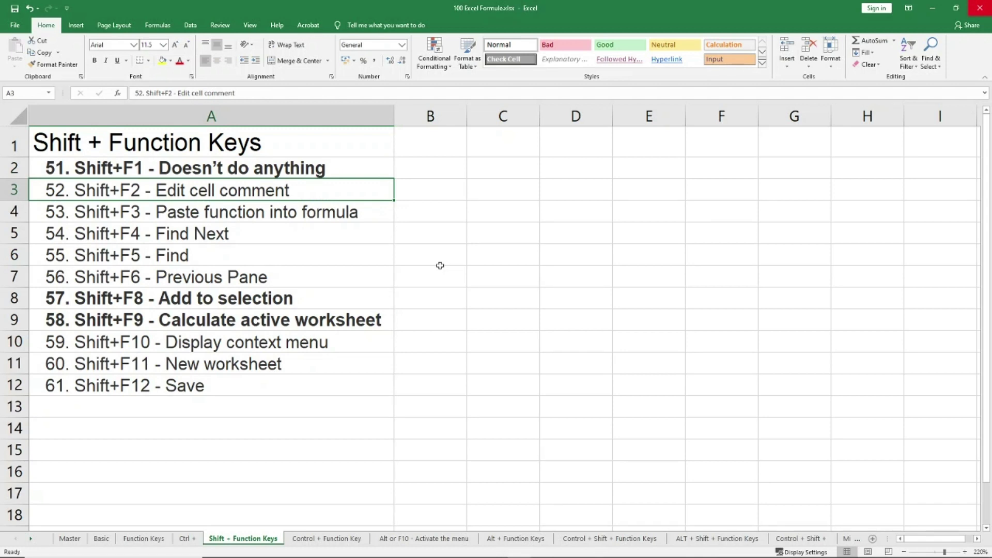
pyautogui.press('Right')
pyautogui.press('Right')
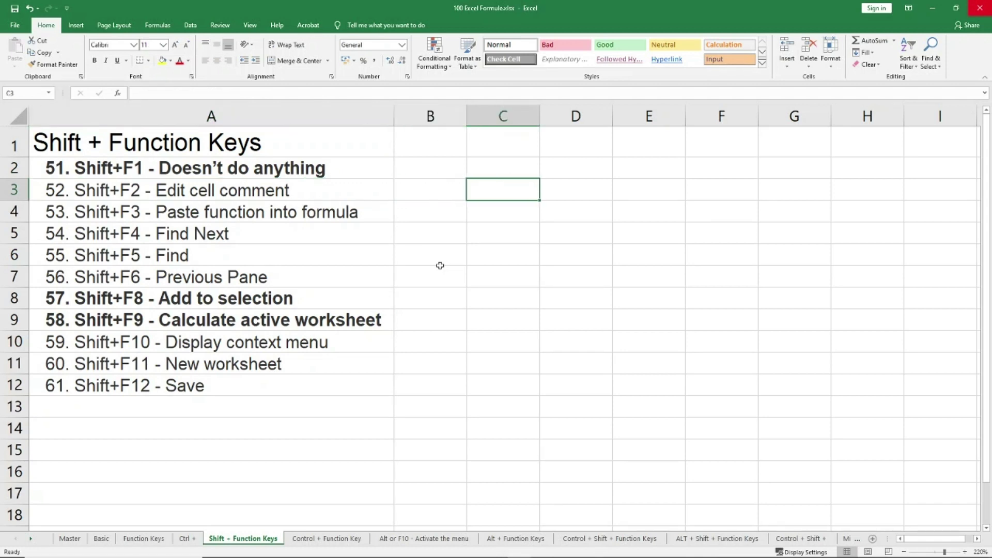
pyautogui.rightClick(489, 188)
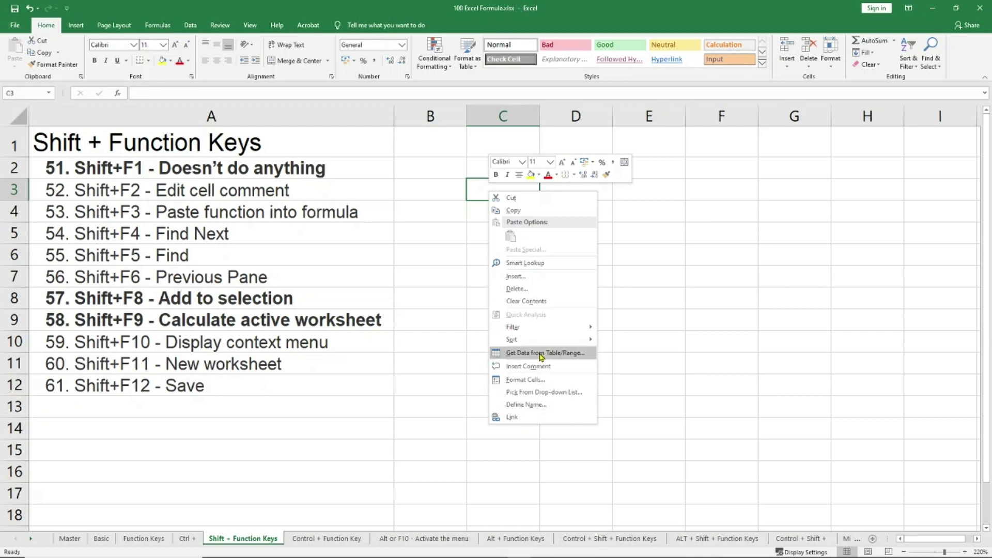
pyautogui.click(553, 369)
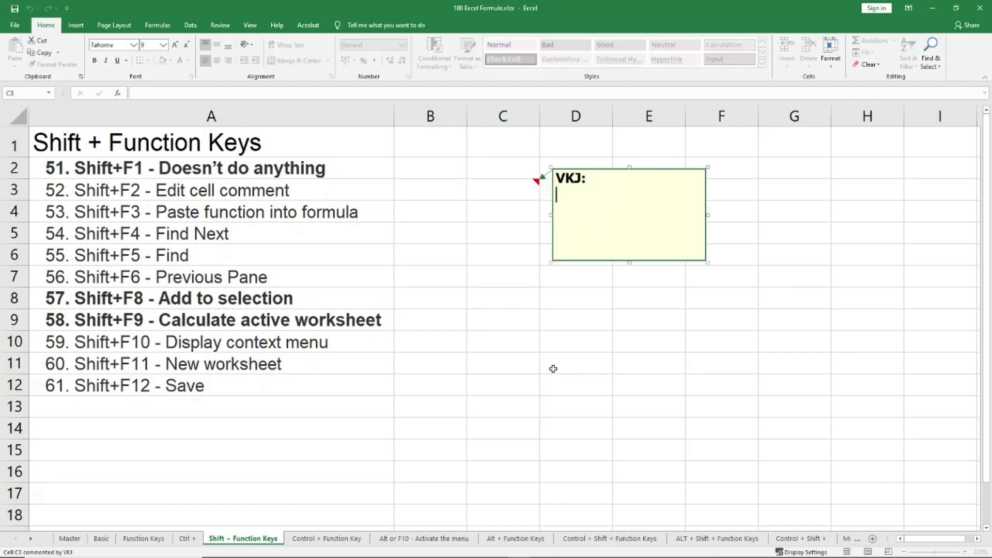
# Replace the comment's default author label with the note 'jashfd jh adasd'.
pyautogui.press('Up')
pyautogui.hotkey('shift', 'Right')
pyautogui.hotkey('shift', 'End')
pyautogui.press('Delete')
pyautogui.write('jashfd jh adasd')
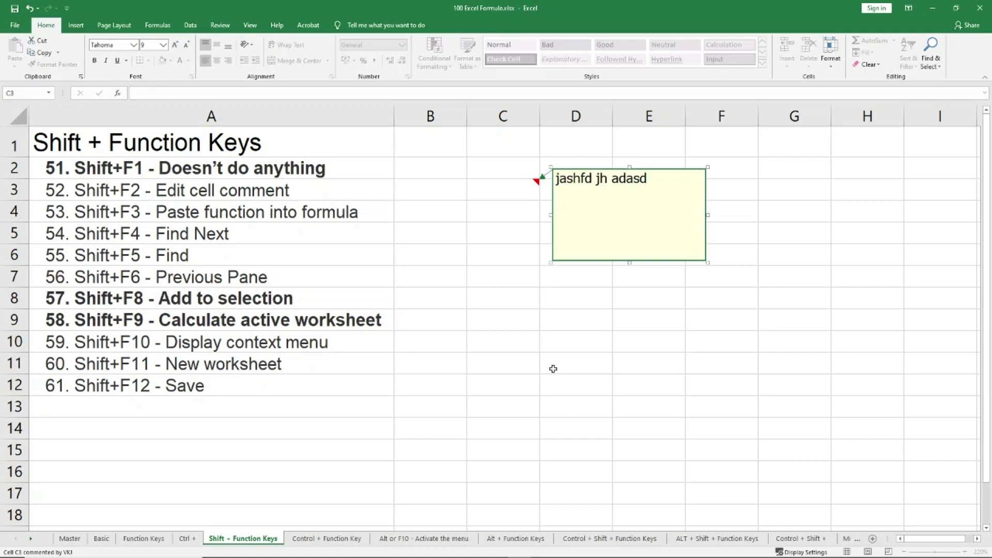
pyautogui.click(553, 368)
# Reopen C3's comment for editing with Shift+F2, then leave it and move to cell A4.
pyautogui.click(514, 196)
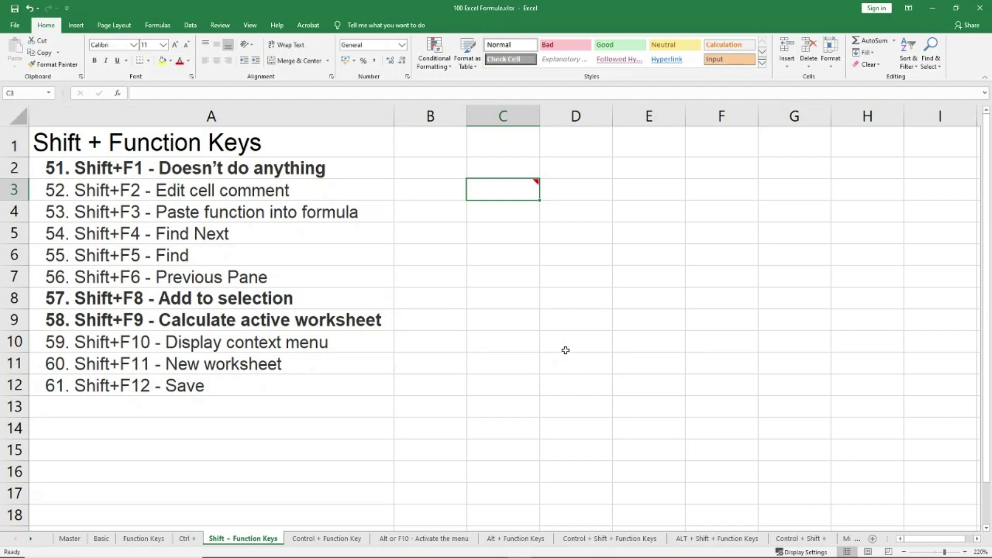
pyautogui.hotkey('shift', 'F2')
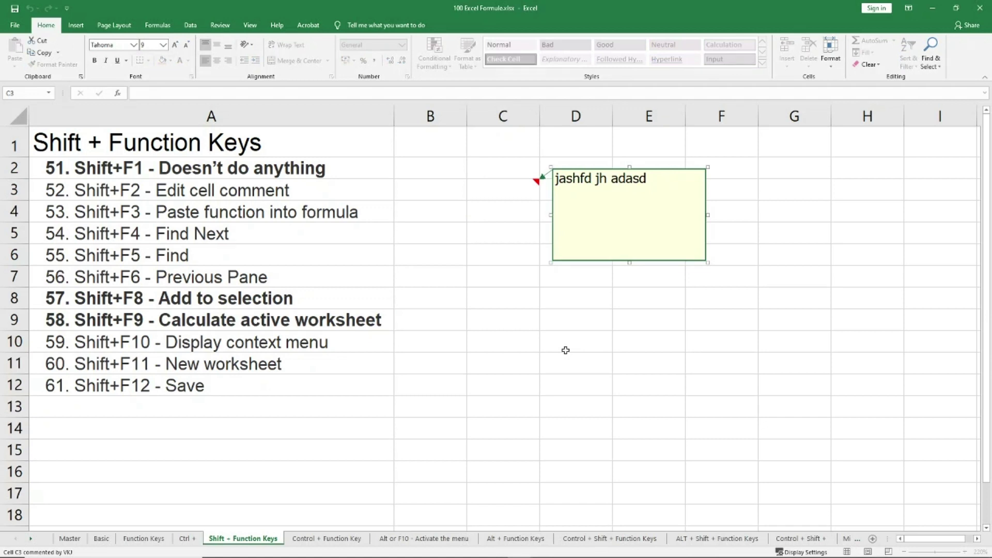
pyautogui.press('Escape')
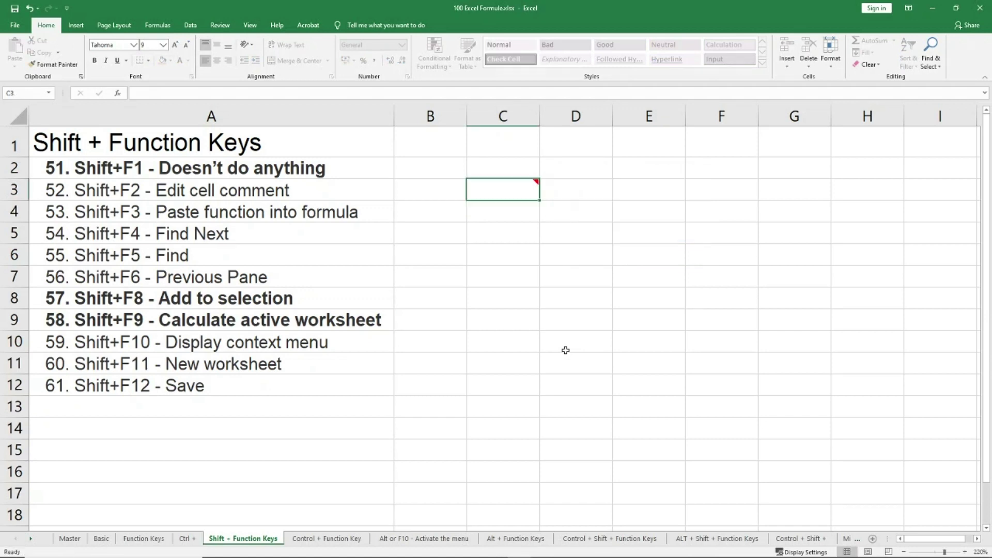
pyautogui.press('Down')
pyautogui.press('Left')
pyautogui.press('Left')
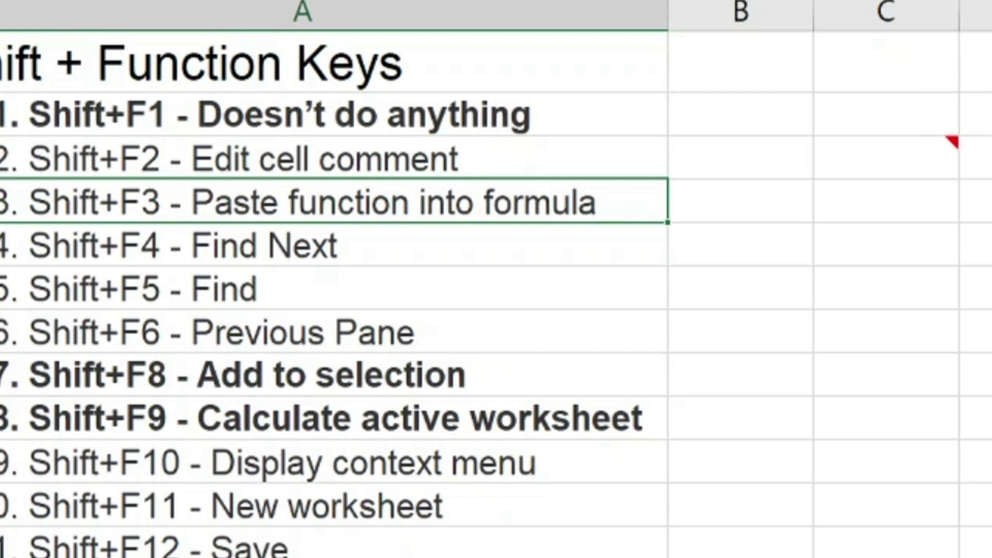
pyautogui.hotkey('shift', 'F5')
pyautogui.moveTo(991, 370); pyautogui.dragTo(968, 224)
pyautogui.write('Shi')
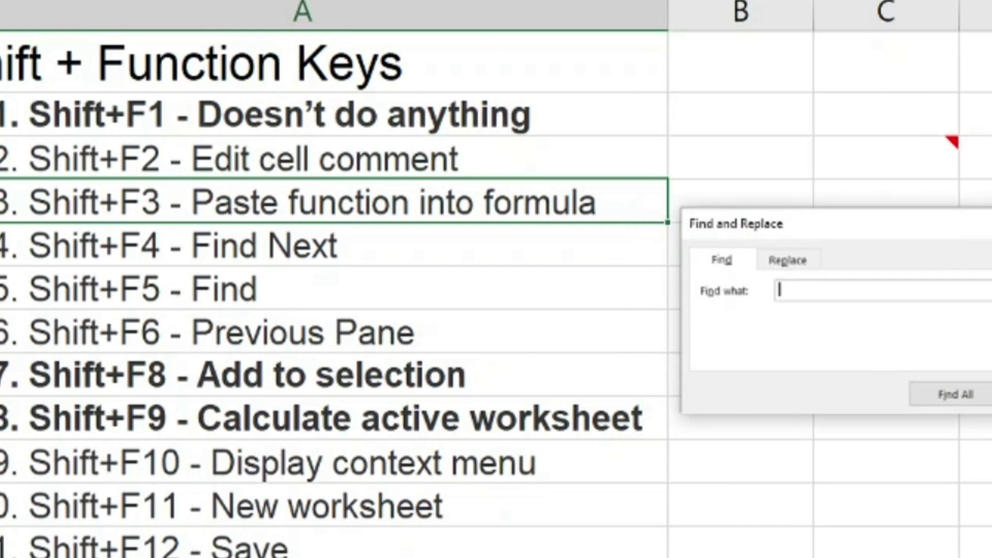
pyautogui.write('ft')
pyautogui.hotkey('shift', 'F4')
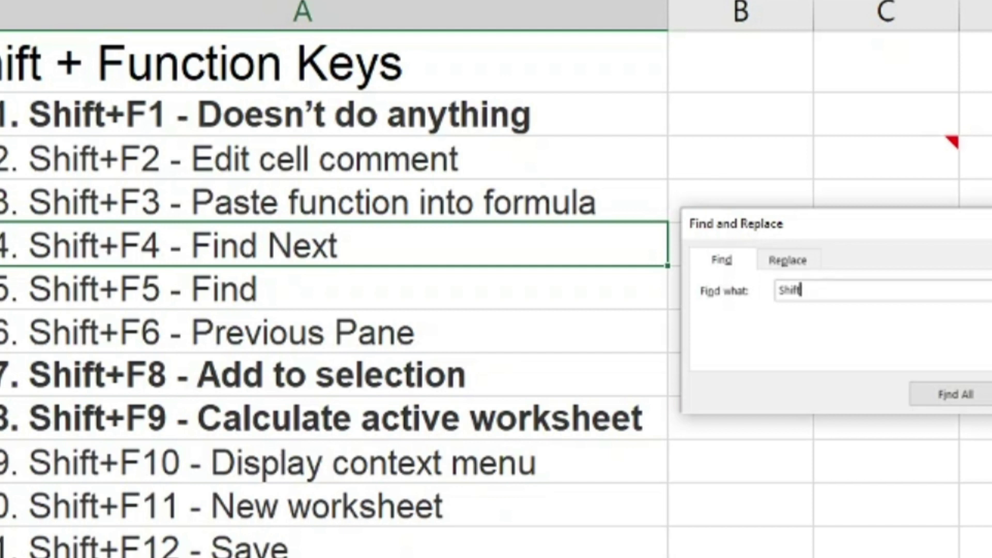
pyautogui.hotkey('shift', 'F4')
pyautogui.hotkey('shift', 'F4')
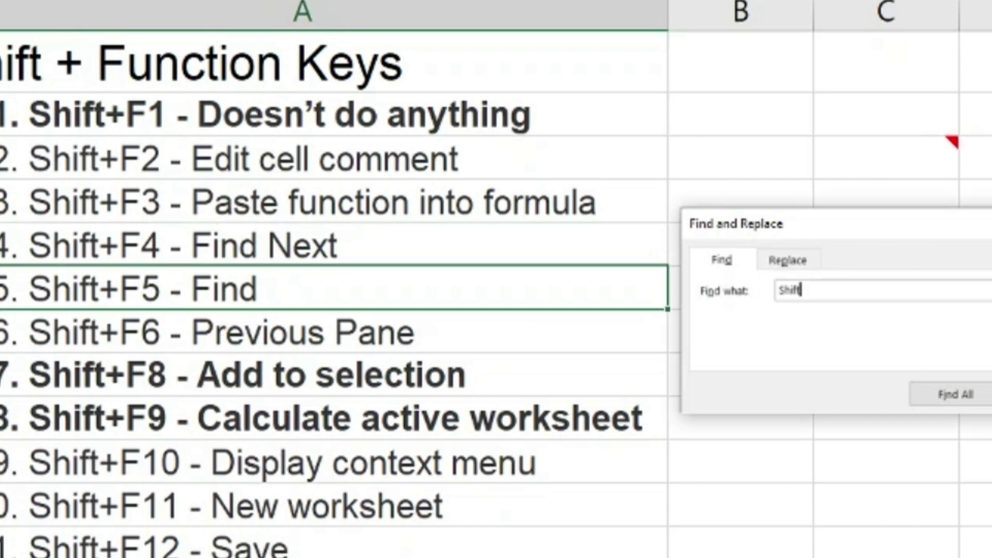
pyautogui.press('Escape')
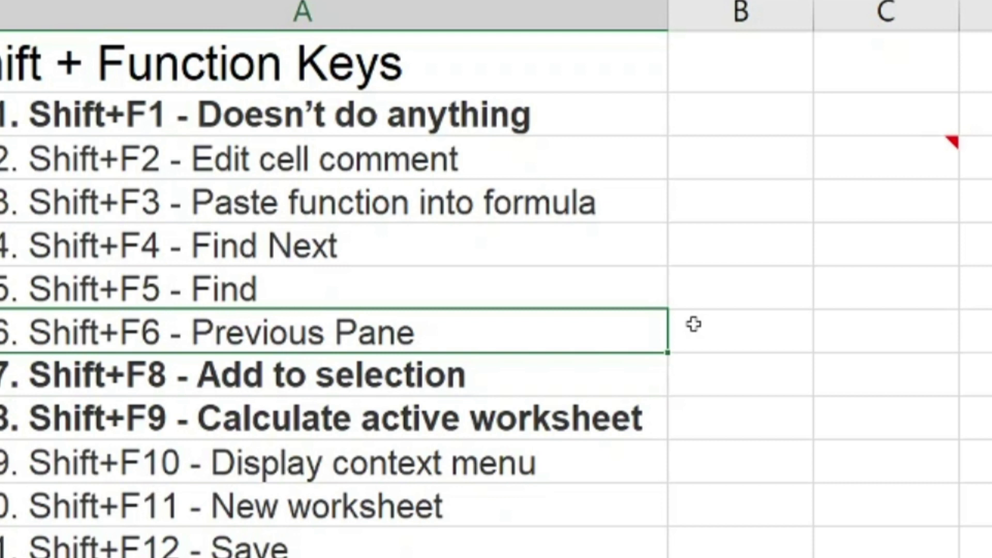
pyautogui.hotkey('shift', 'F4')
pyautogui.hotkey('shift', 'F4')
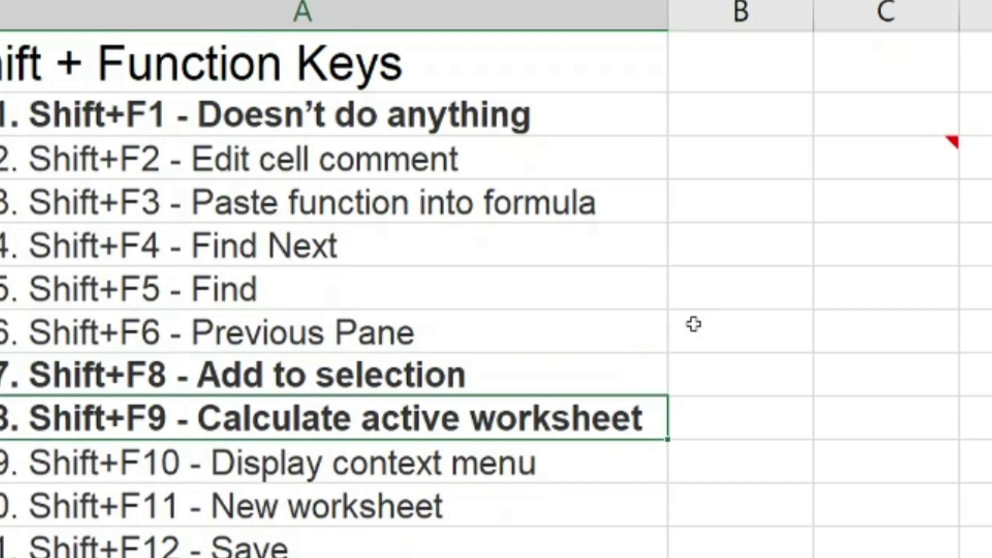
pyautogui.hotkey('shift', 'F4')
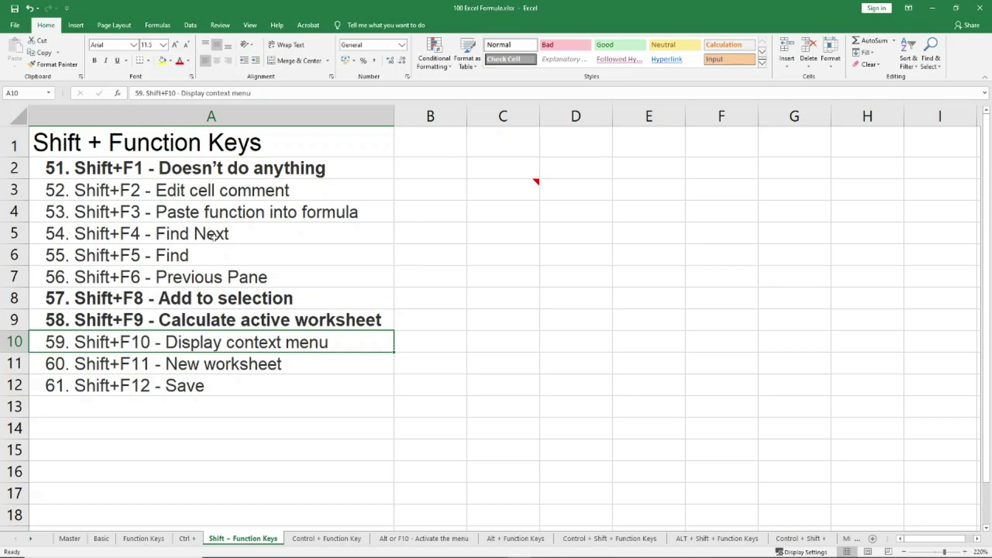
# Jump to the next Shift matches A5 and A6, switch panes, then reach the Shift+F8 entry.
pyautogui.hotkey('shift', 'F4')
pyautogui.hotkey('shift', 'F4')
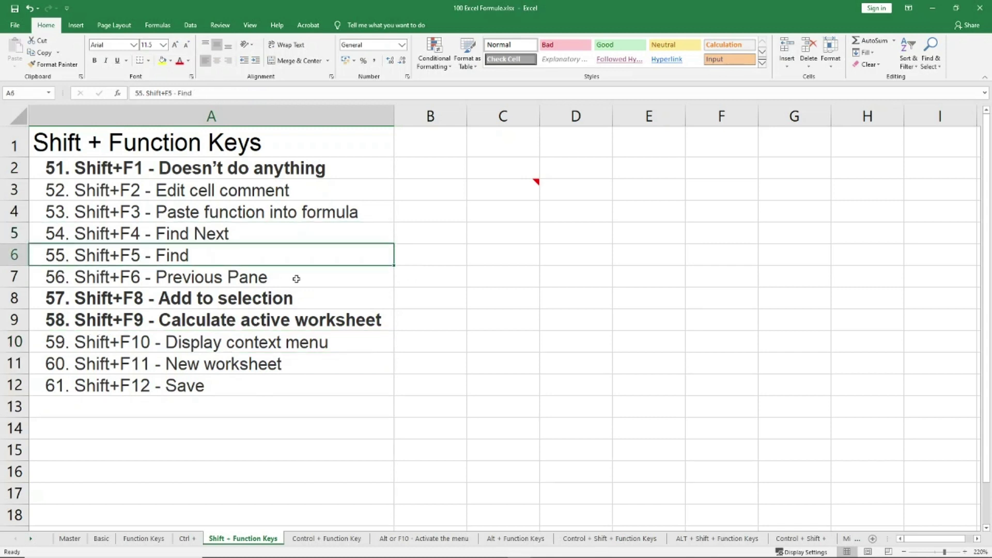
pyautogui.hotkey('shift', 'F4')
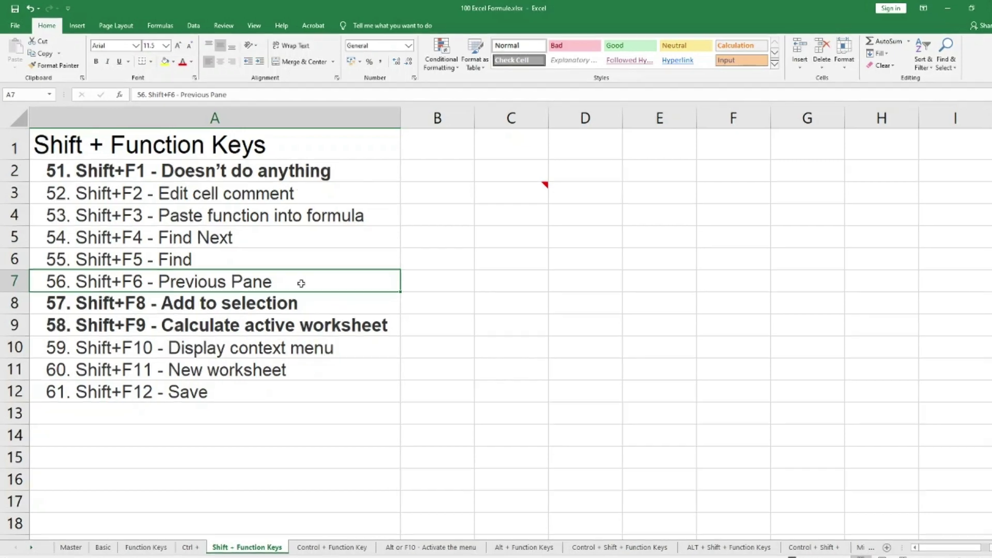
pyautogui.hotkey('shift', 'F6')
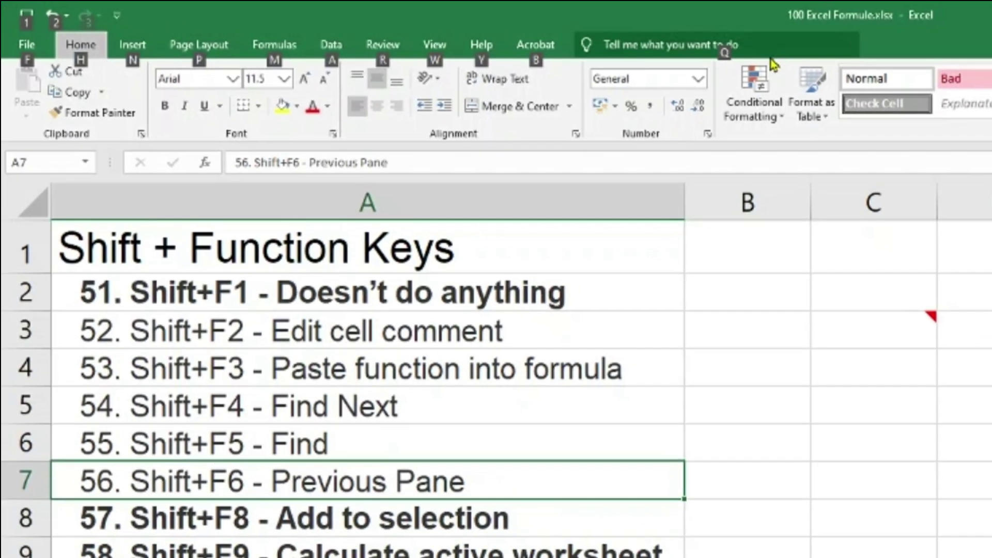
pyautogui.press('Escape')
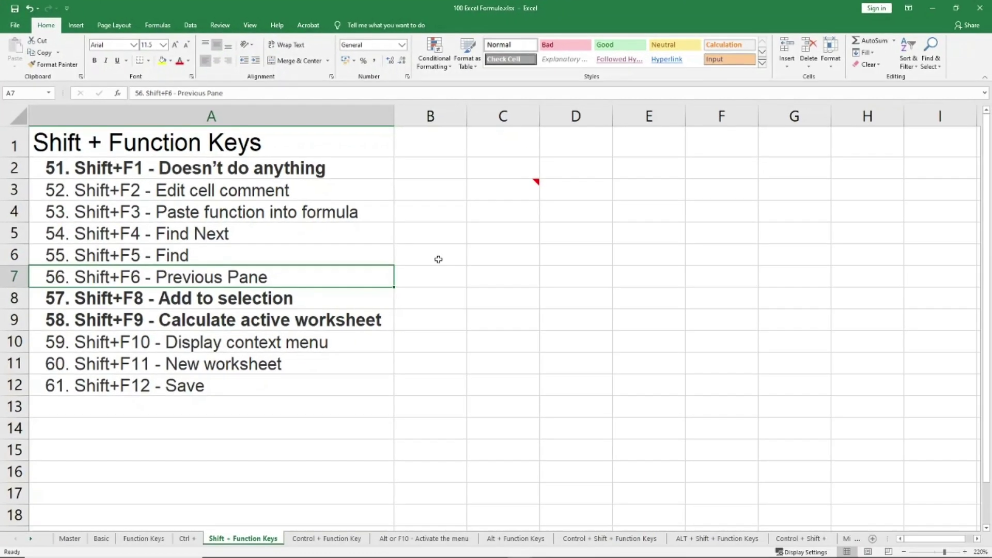
pyautogui.press('Down')
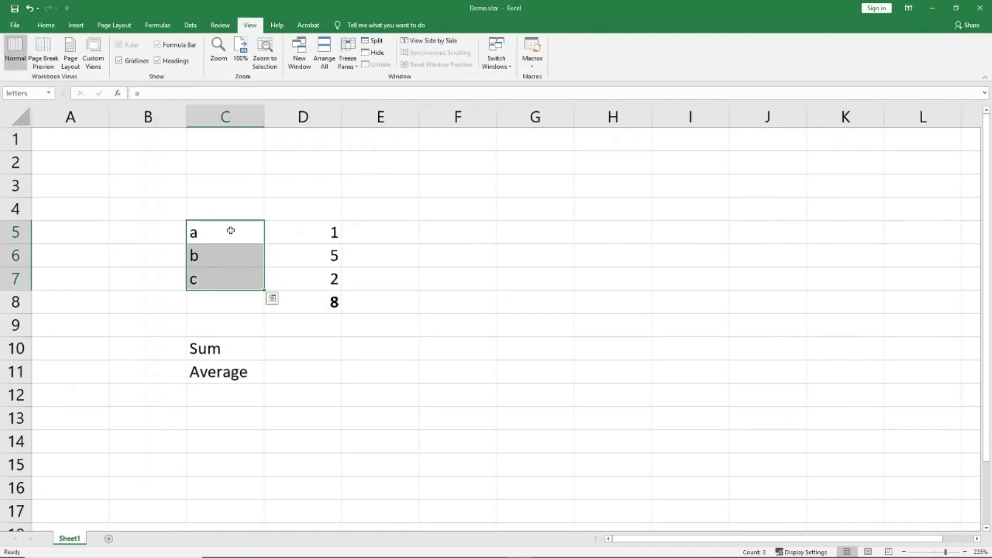
# Select the a–c labels and add the 1, 5, 2 values as a second range.
pyautogui.press('Up')
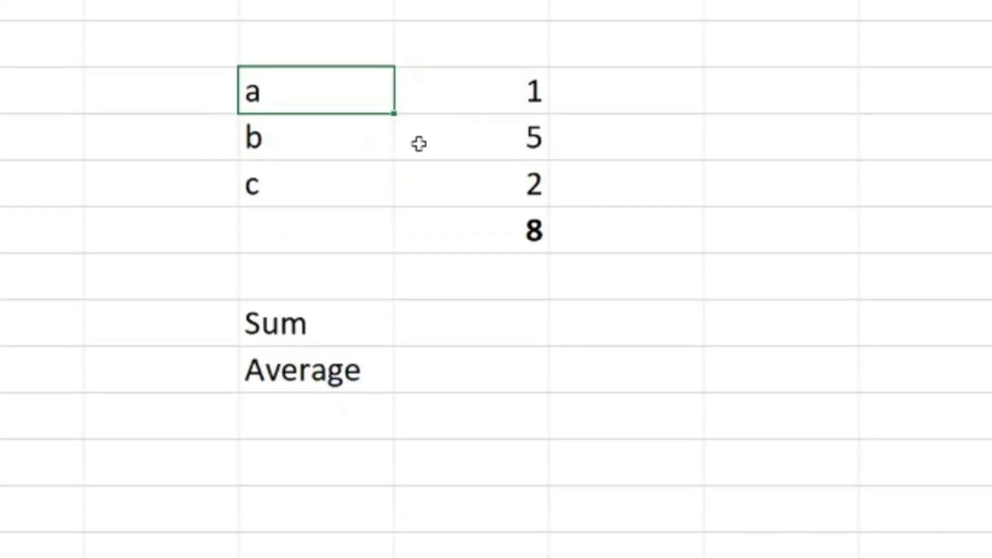
pyautogui.moveTo(337, 88); pyautogui.dragTo(335, 164)
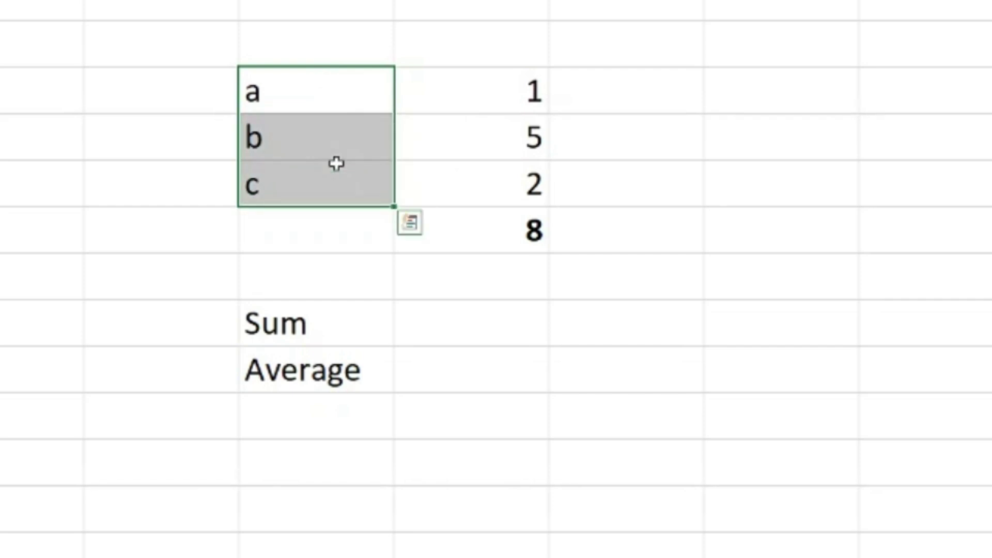
pyautogui.moveTo(500, 90); pyautogui.dragTo(504, 188)
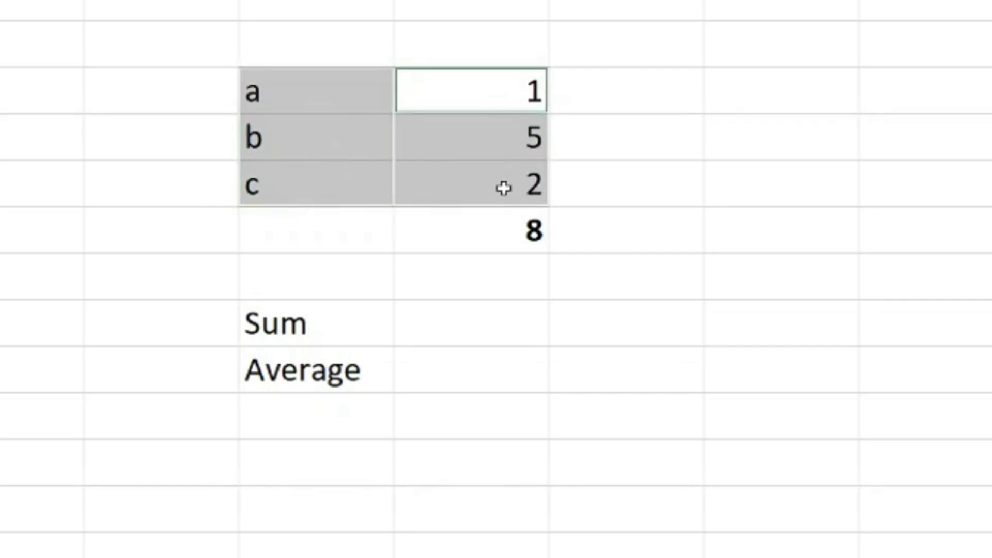
# Rebuild the same two-range selection from the keyboard using Shift+Down and Shift+F8.
pyautogui.click(308, 102)
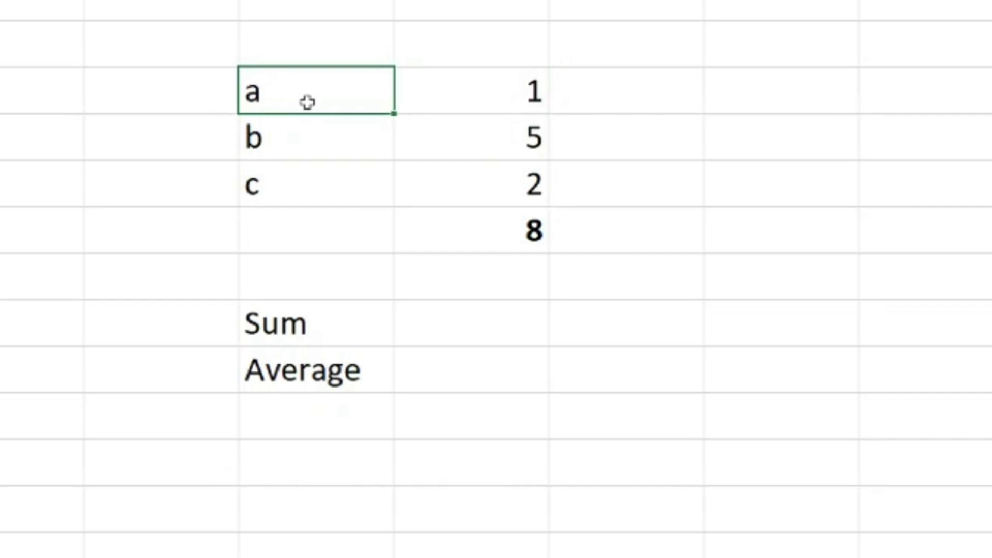
pyautogui.hotkey('shift', 'Down')
pyautogui.hotkey('shift', 'Down')
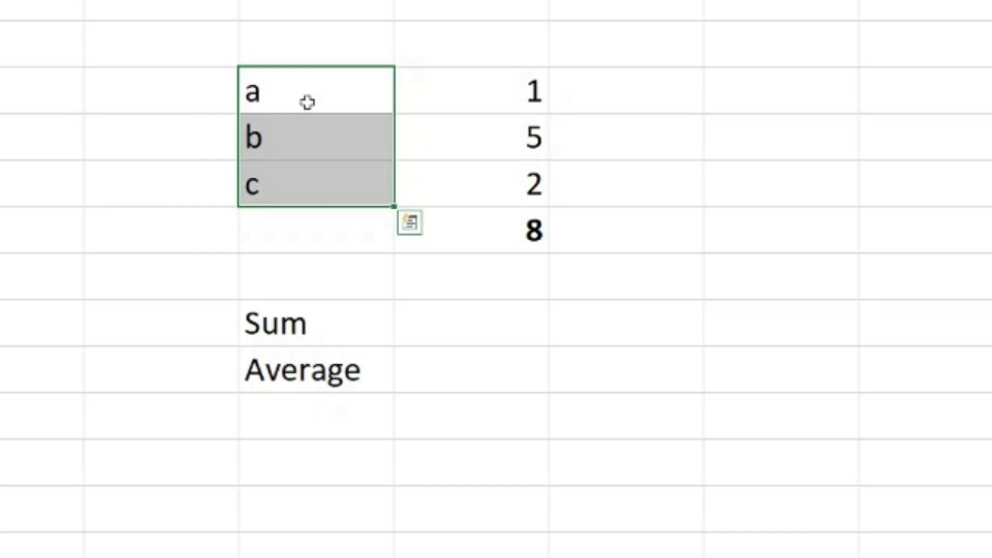
pyautogui.hotkey('shift', 'F8')
pyautogui.press('Right')
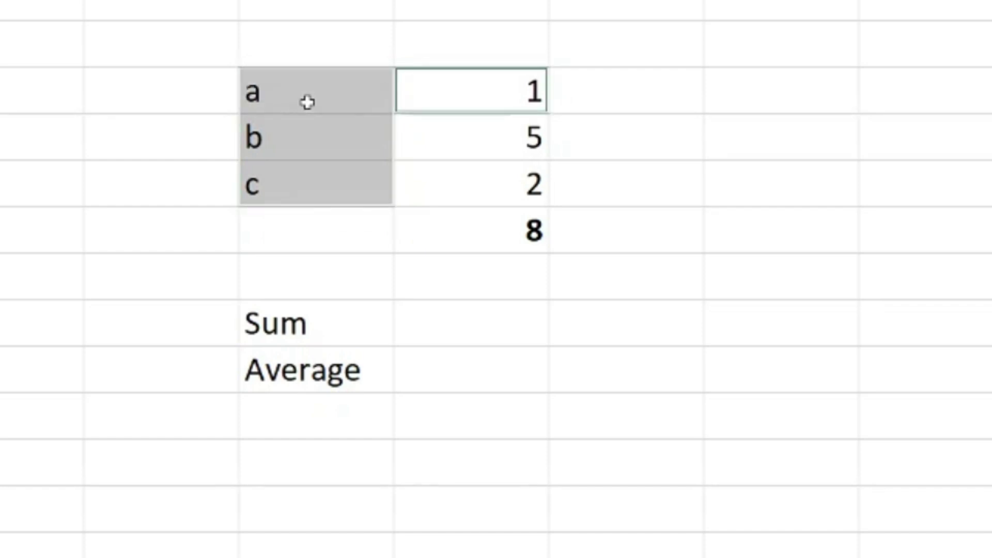
pyautogui.hotkey('shift', 'Down')
pyautogui.hotkey('shift', 'Down')
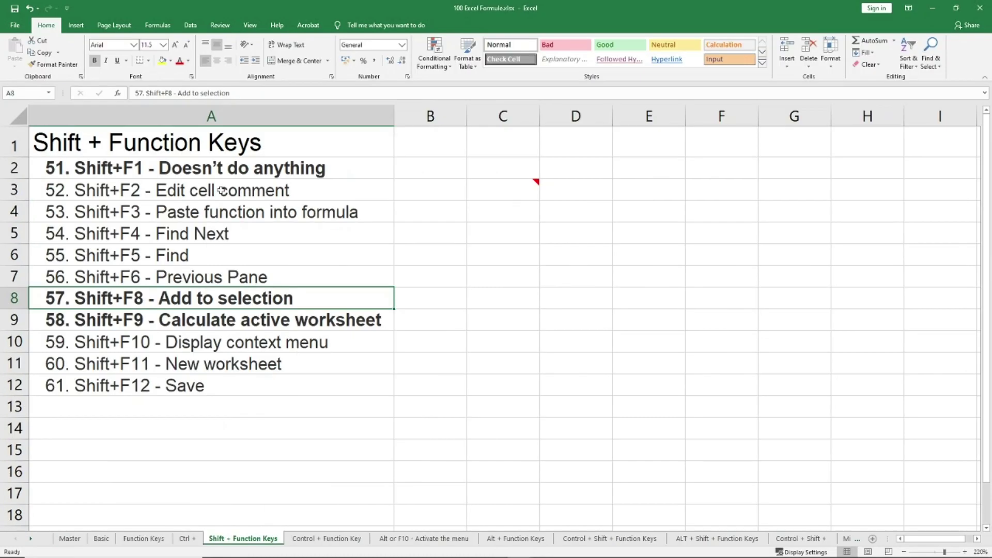
# Move down one row to the Shift+F9 Calculate active worksheet entry.
pyautogui.press('Down')
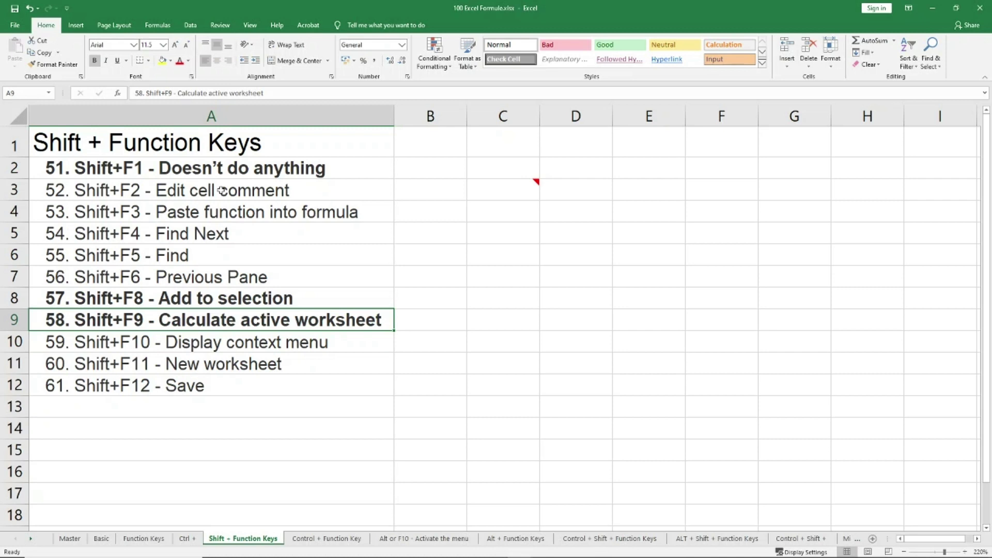
# Show and dismiss empty cell B4's context menu, first by right-click, then with Shift+F10.
pyautogui.rightClick(441, 215)
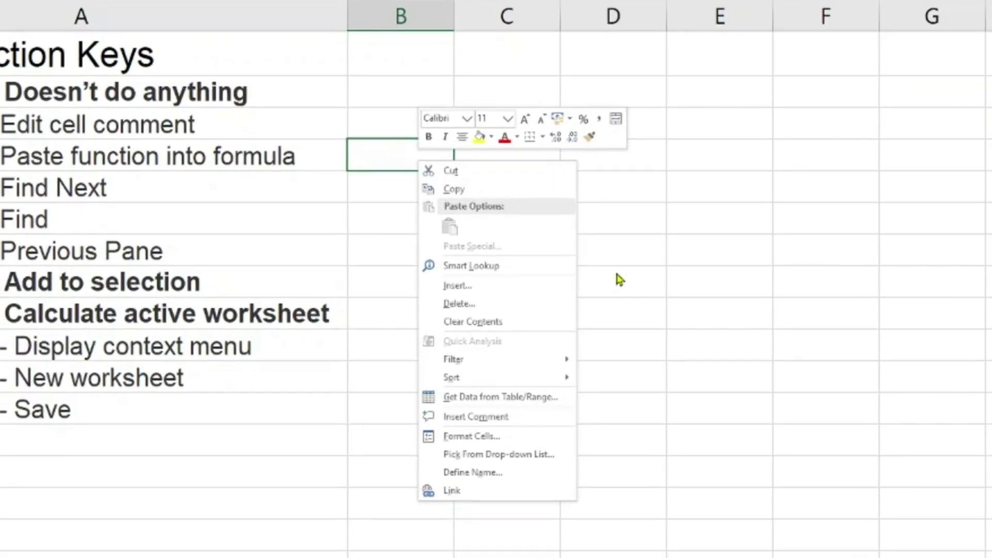
pyautogui.press('Escape')
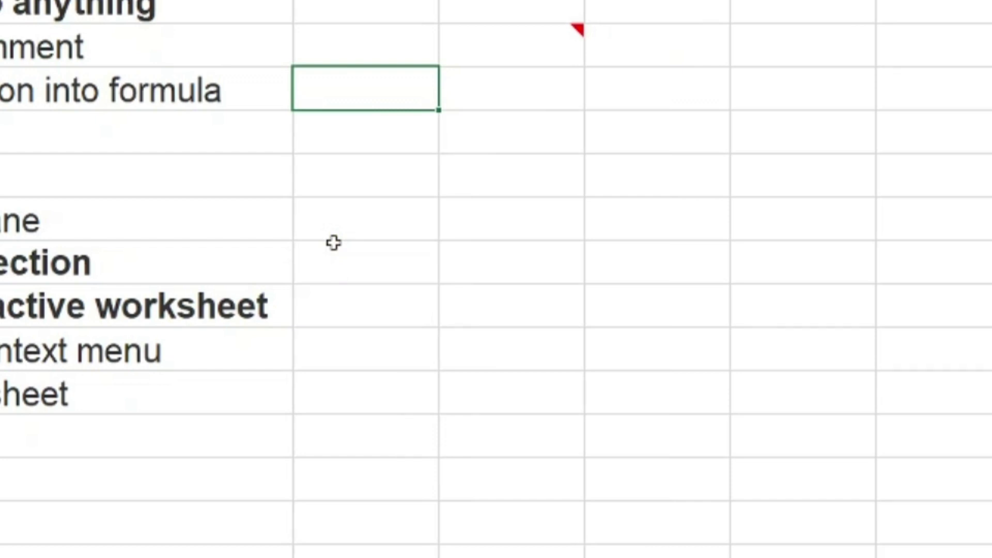
pyautogui.hotkey('shift', 'F10')
pyautogui.press('Escape')
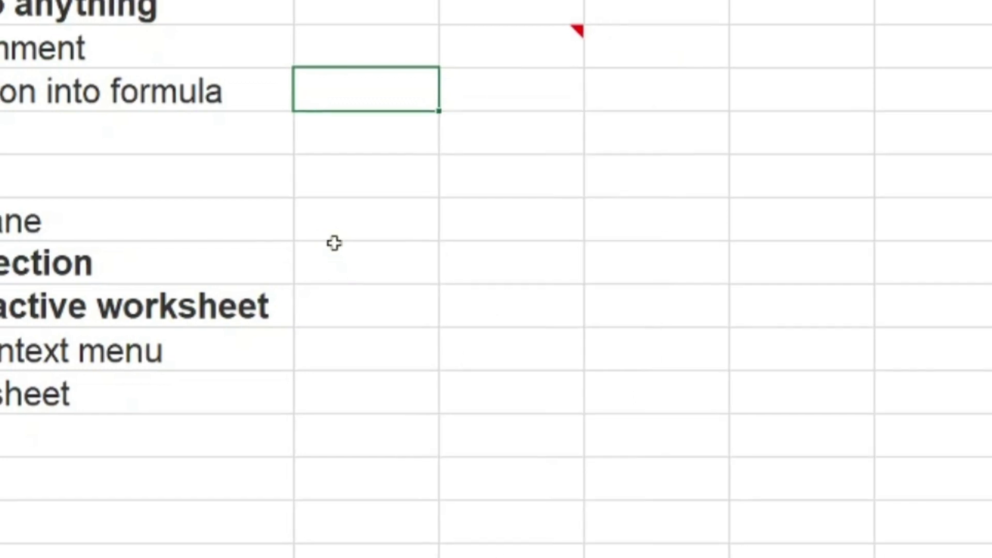
# Select the a–c labels together with the 1, 5, 2 values from the keyboard.
pyautogui.press('Left')
pyautogui.press('Down')
pyautogui.press('Down')
pyautogui.press('Down')
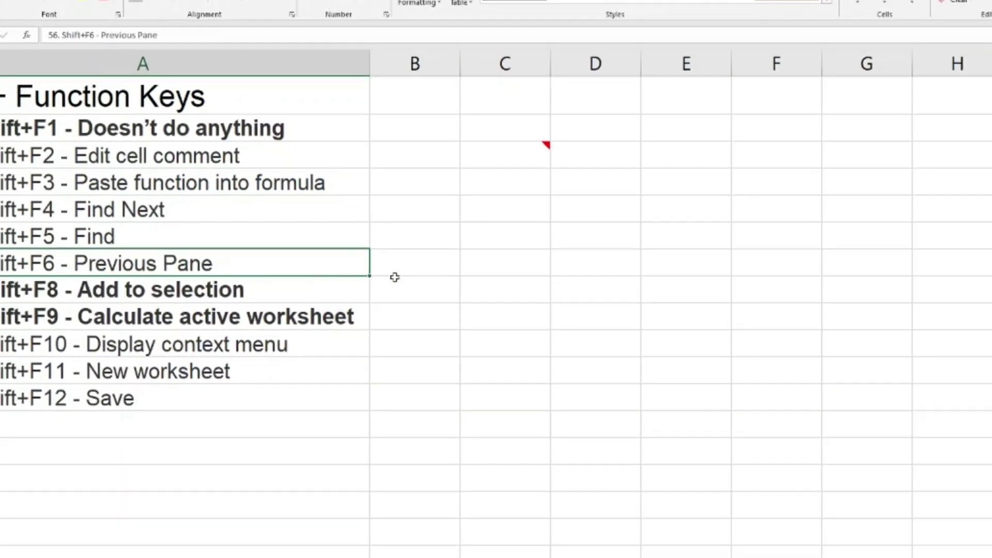
pyautogui.press('Down')
pyautogui.press('Down')
pyautogui.press('Down')
pyautogui.press('Down')
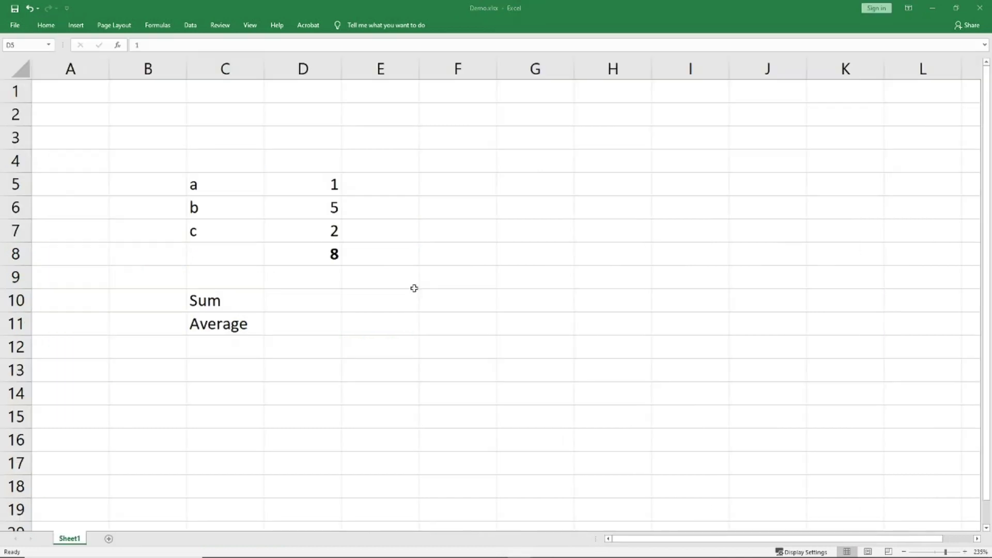
pyautogui.hotkey('shift', 'Left')
pyautogui.hotkey('shift', 'Down')
pyautogui.hotkey('shift', 'Down')
# Select the a cell and an empty cell below the data, dismissing the sheet-tab menu.
pyautogui.click(229, 186)
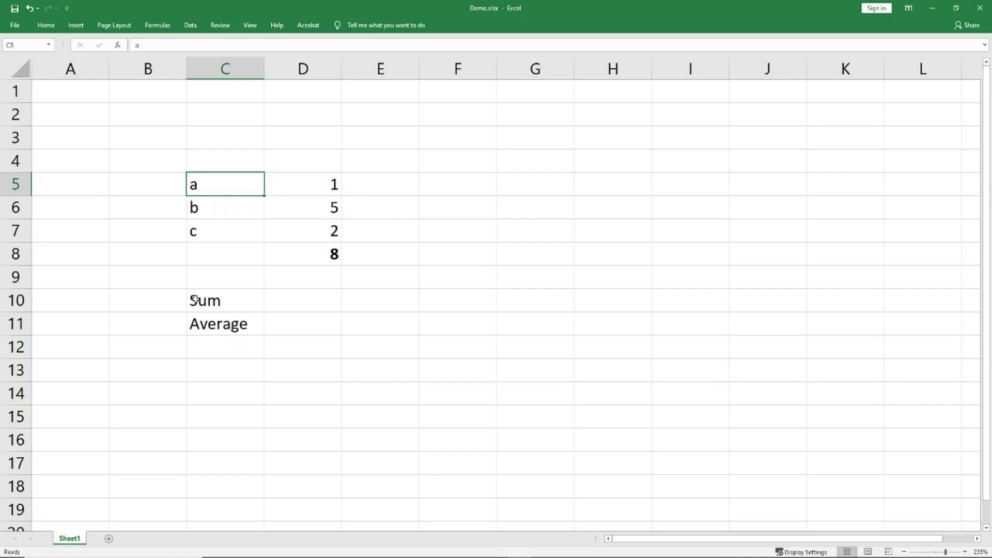
pyautogui.rightClick(76, 539)
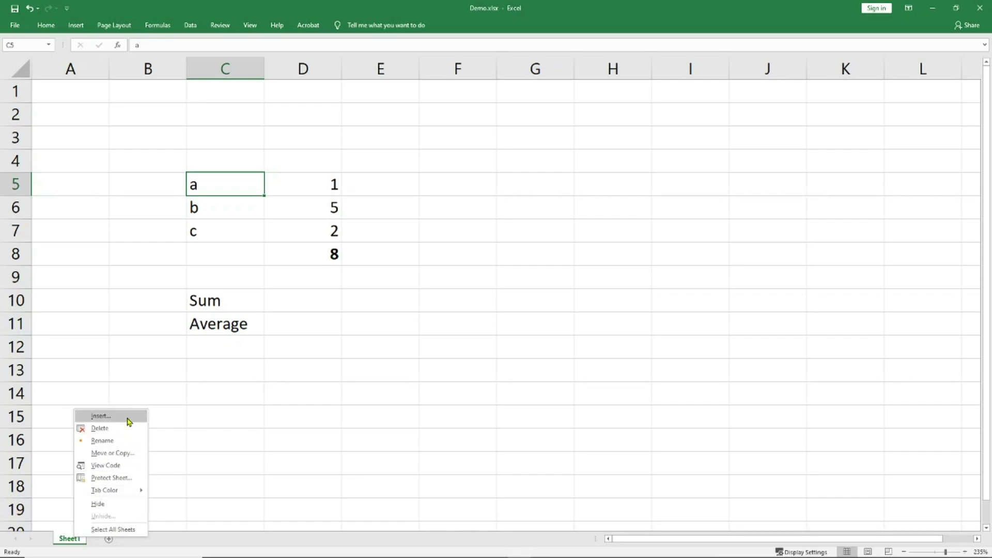
pyautogui.click(311, 380)
pyautogui.click(311, 380)
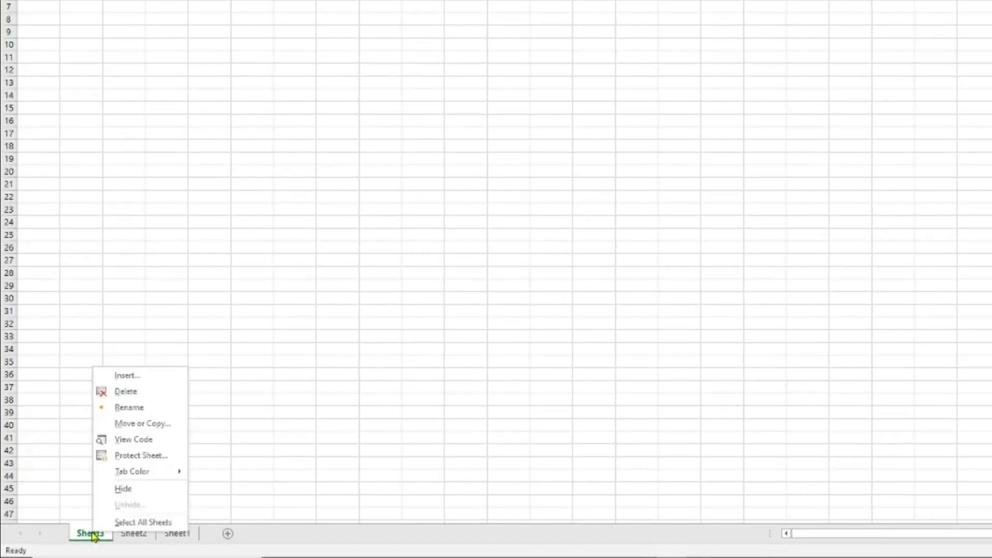
# Delete the added Sheet3 and Sheet2 worksheets, leaving only Sheet1.
pyautogui.click(126, 391)
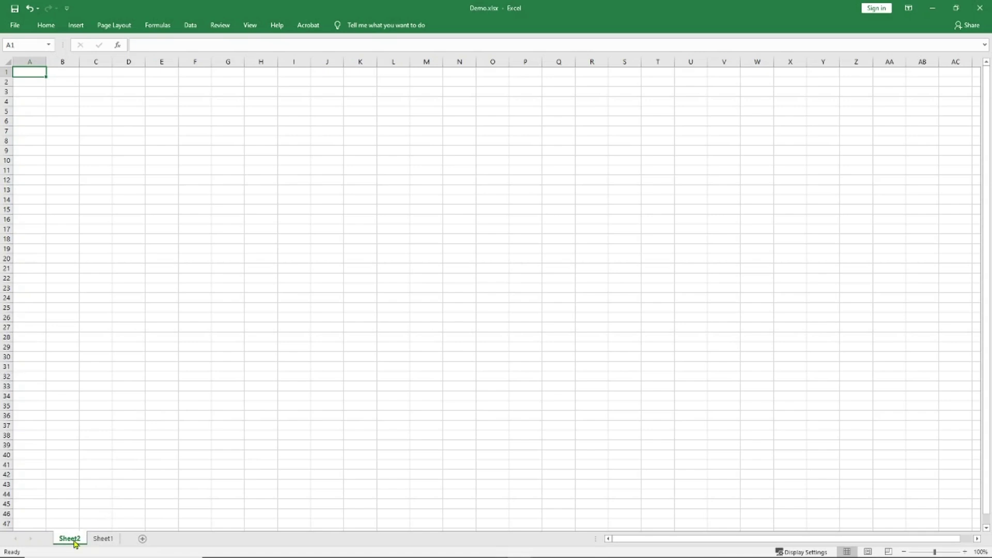
pyautogui.rightClick(73, 539)
pyautogui.click(103, 443)
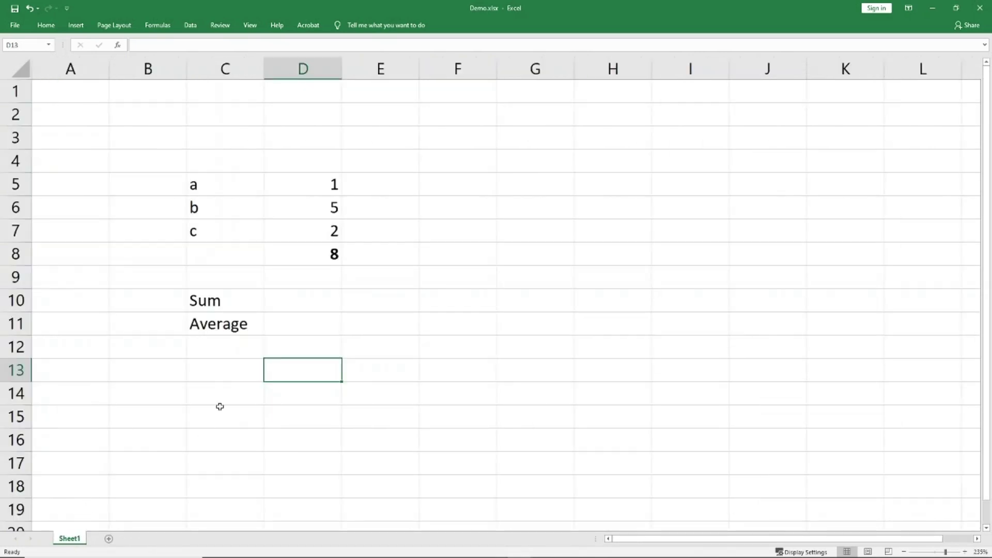